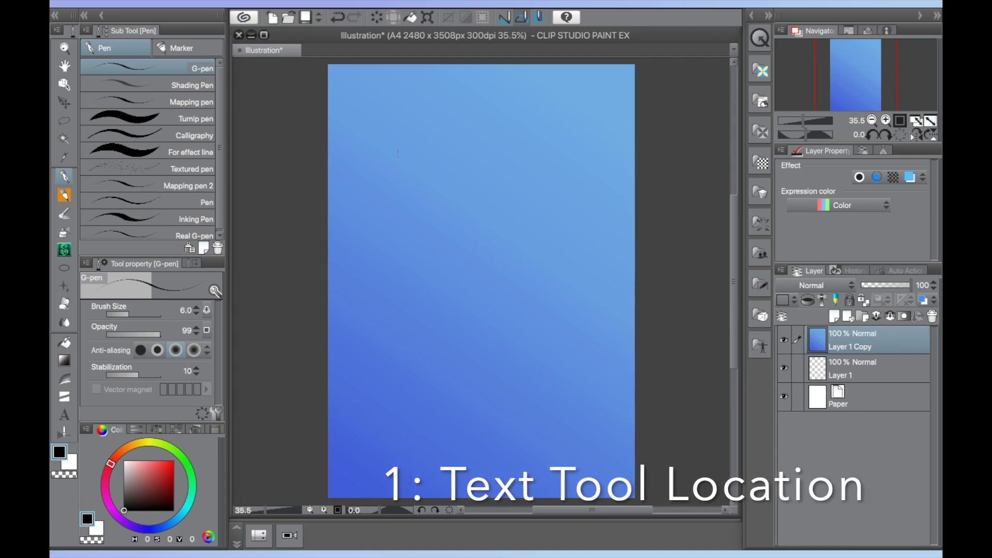
- Select the Text tool (Anime Ace 2.0 BB Bold, 17.0), toggling briefly to Pen and back
{"action": "left_click", "coordinate": [64, 416]}
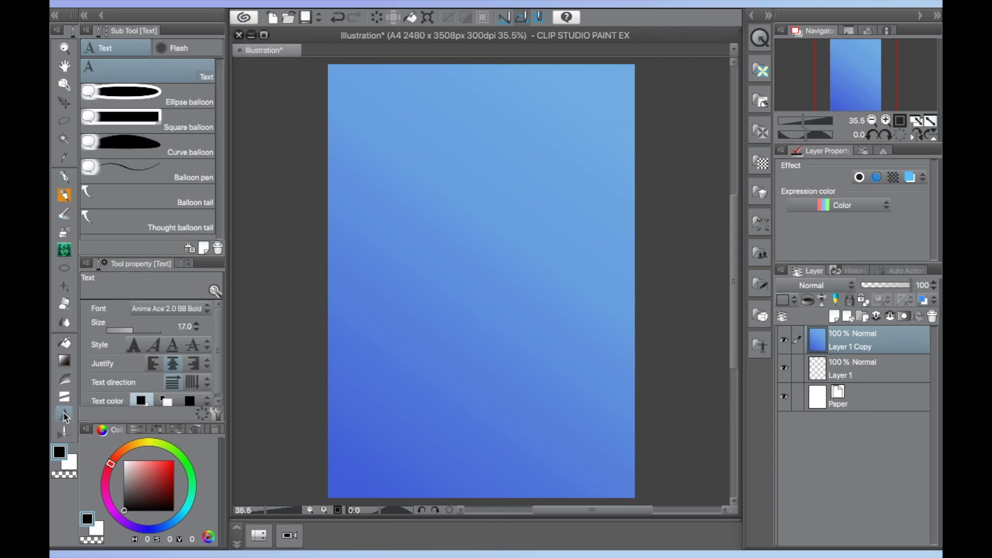
{"action": "key", "text": "p"}
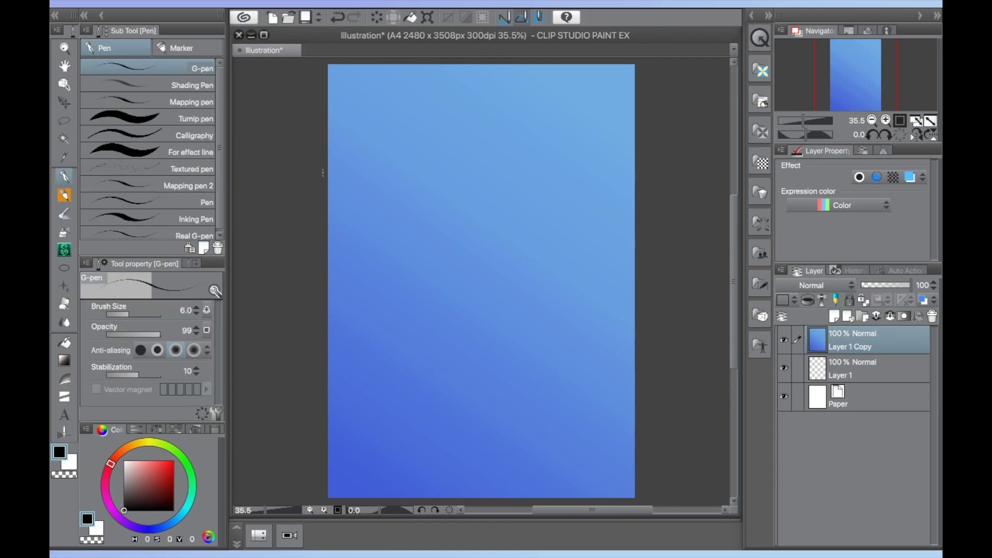
{"action": "key", "text": "t"}
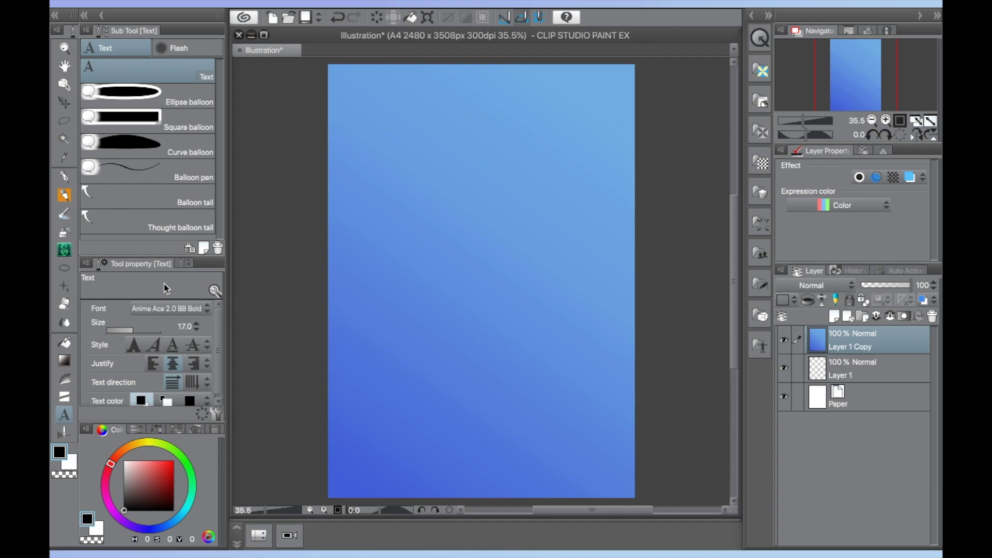
- Preview the font list in all three display modes, then bring up Settings of font list
{"action": "left_click", "coordinate": [169, 309]}
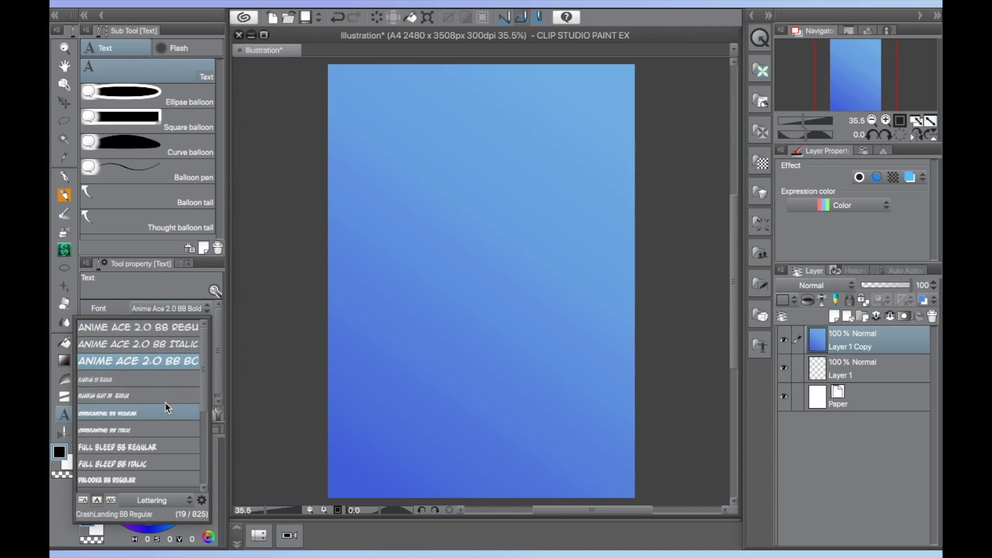
{"action": "left_click", "coordinate": [84, 500]}
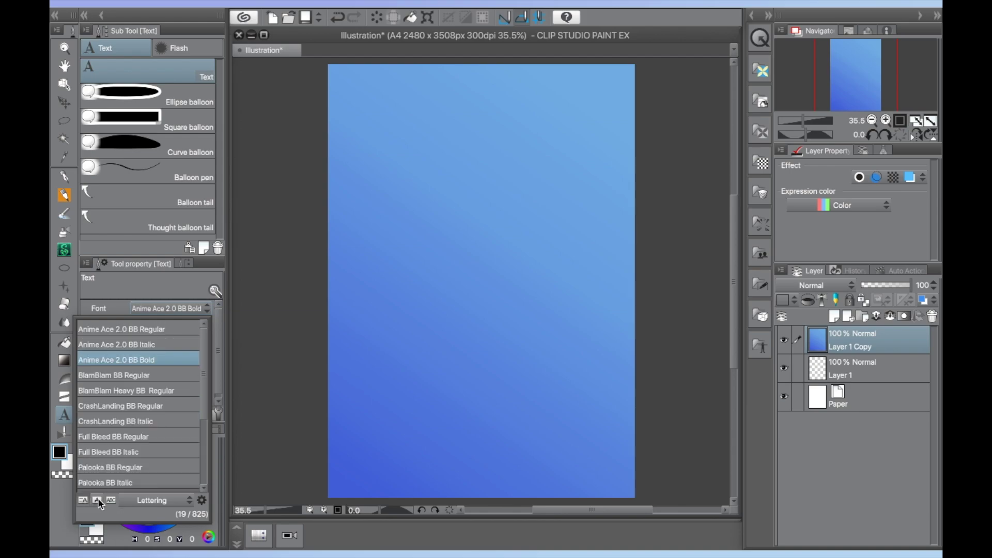
{"action": "left_click", "coordinate": [98, 500]}
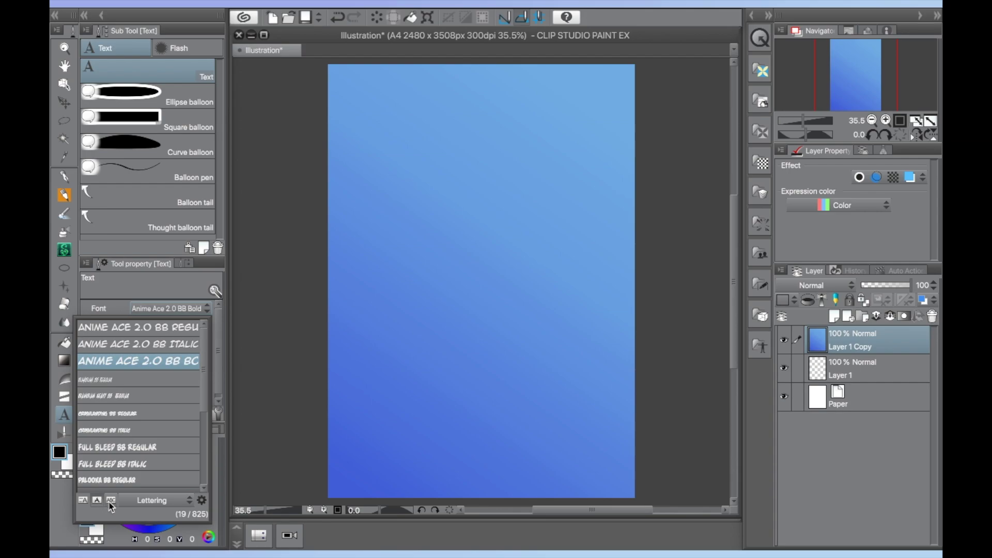
{"action": "left_click", "coordinate": [111, 501]}
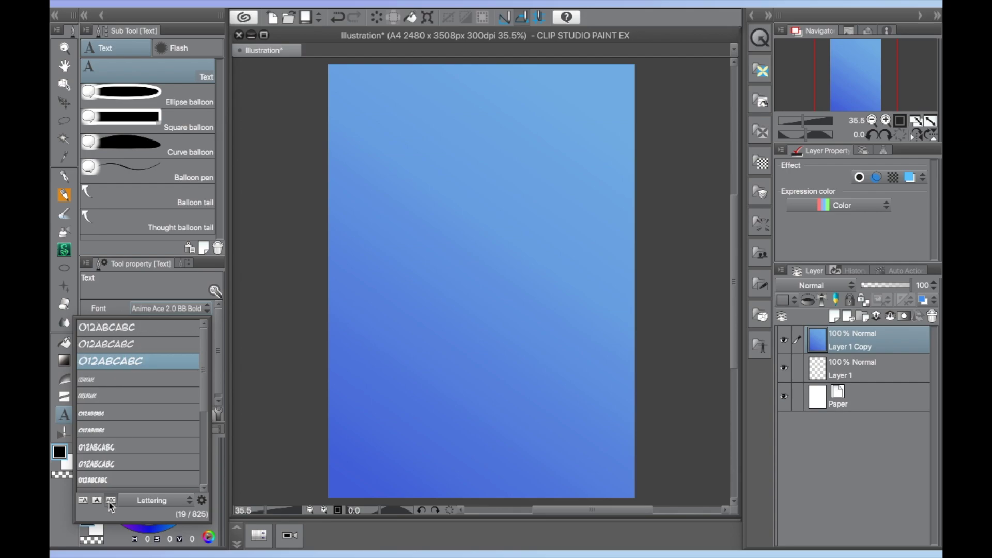
{"action": "left_click", "coordinate": [204, 503]}
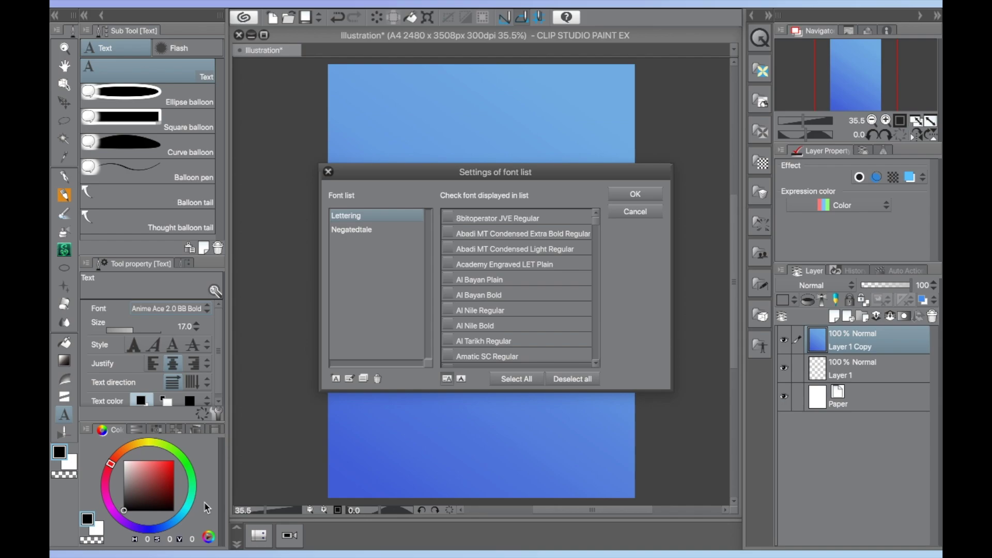
- Close the Settings of font list dialog
{"action": "left_click", "coordinate": [635, 194]}
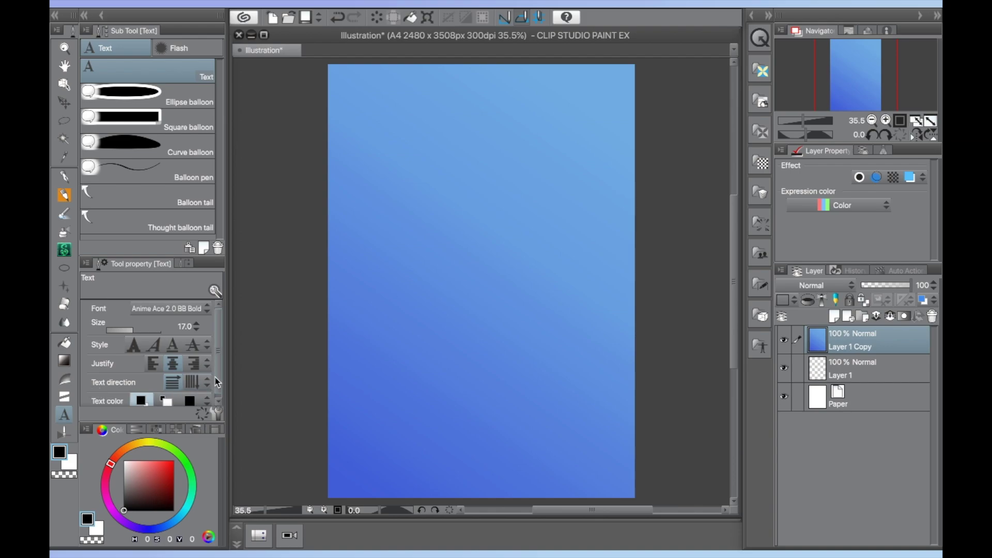
- Create a Text 1 layer with an empty text box on the canvas
{"action": "scroll", "coordinate": [222, 380], "scroll_direction": "down", "scroll_amount": 1}
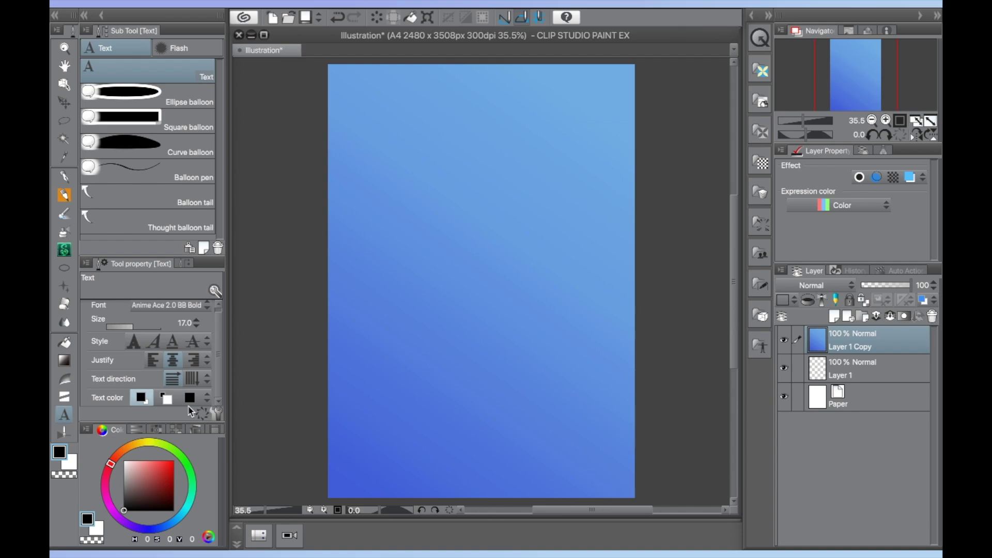
{"action": "left_click", "coordinate": [432, 213]}
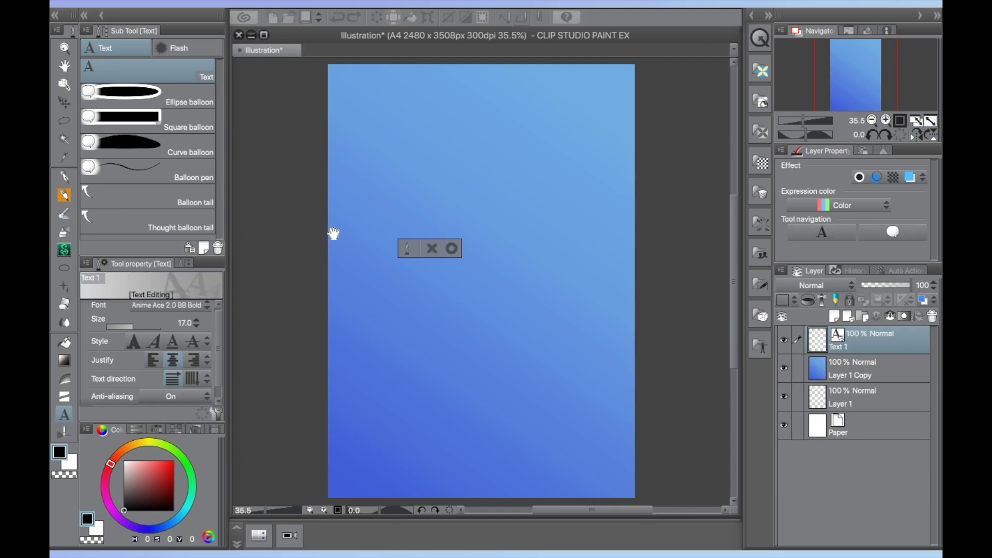
- Enter 'HELLO WORLD!' on two lines, shift it right, enlarge it about double, and commit
{"action": "type", "text": "H"}
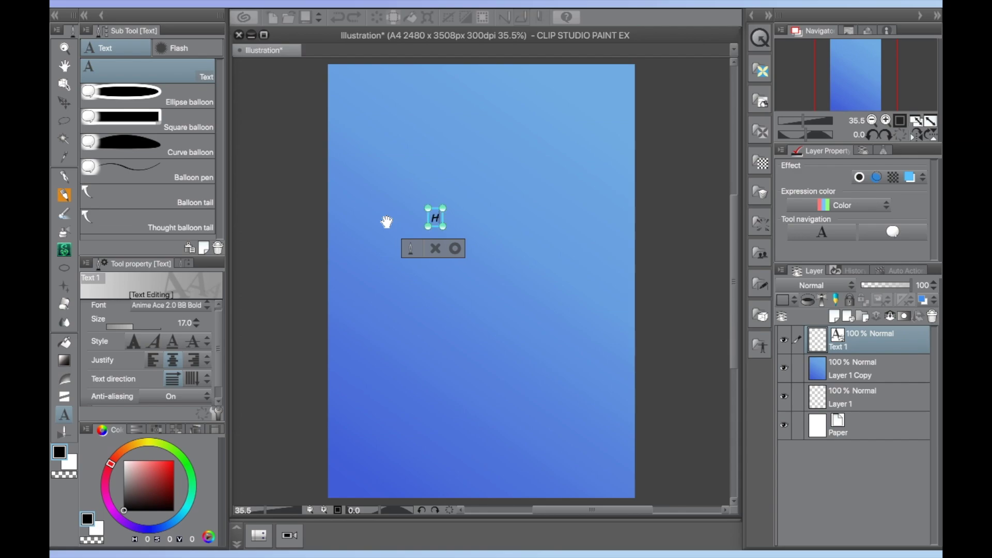
{"action": "type", "text": "ELLO WORLD"}
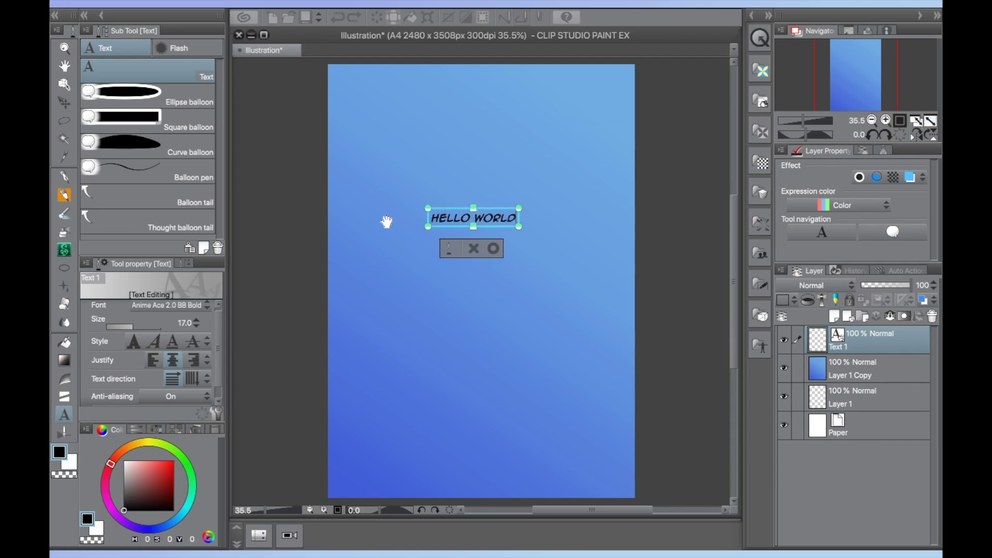
{"action": "type", "text": "!"}
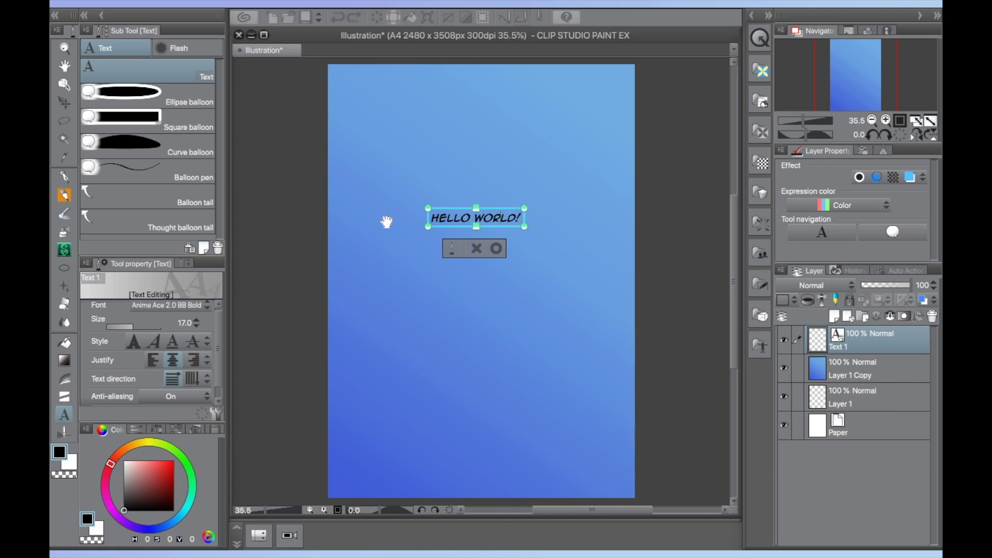
{"action": "key", "text": "Return"}
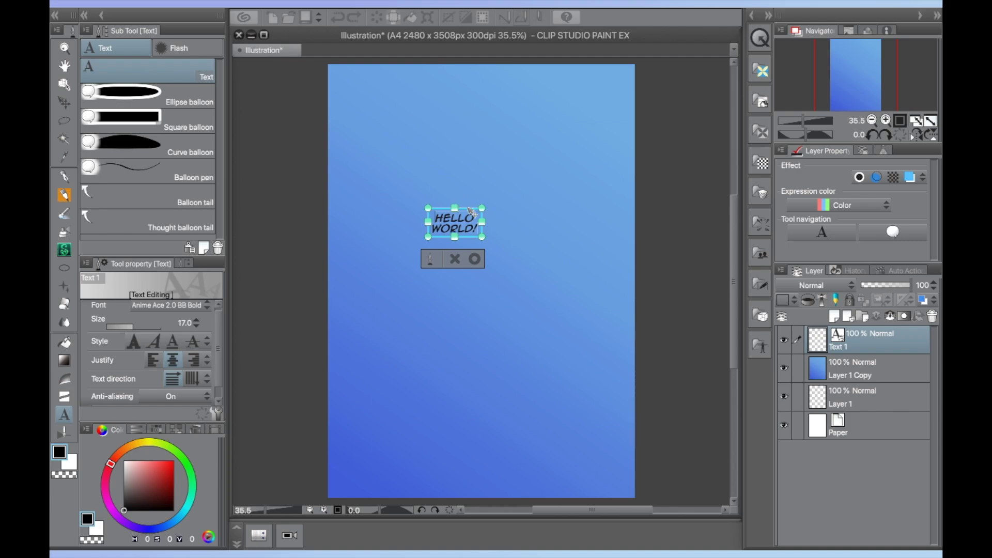
{"action": "left_click_drag", "start_coordinate": [471, 209], "coordinate": [493, 204]}
{"action": "left_click_drag", "start_coordinate": [517, 254], "coordinate": [511, 213]}
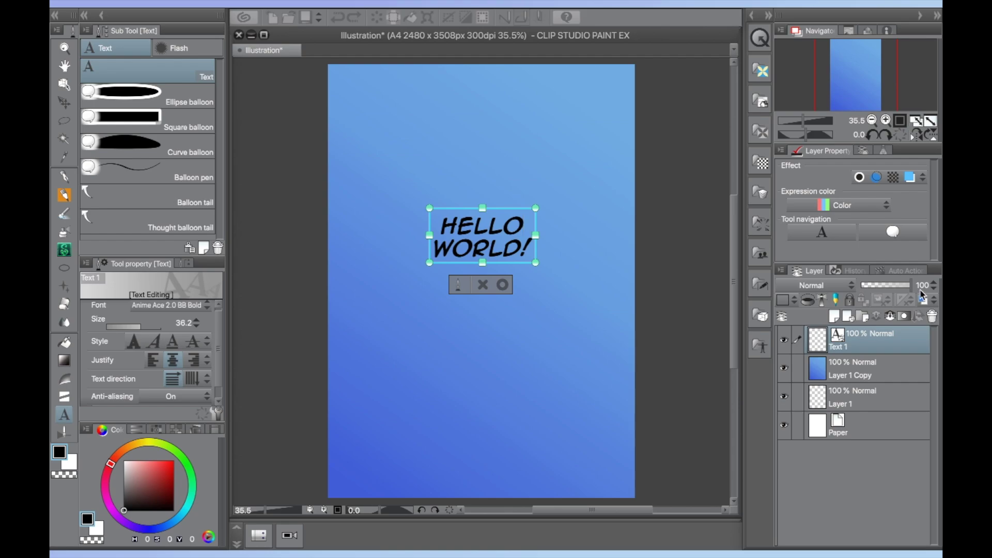
{"action": "key", "text": "Escape"}
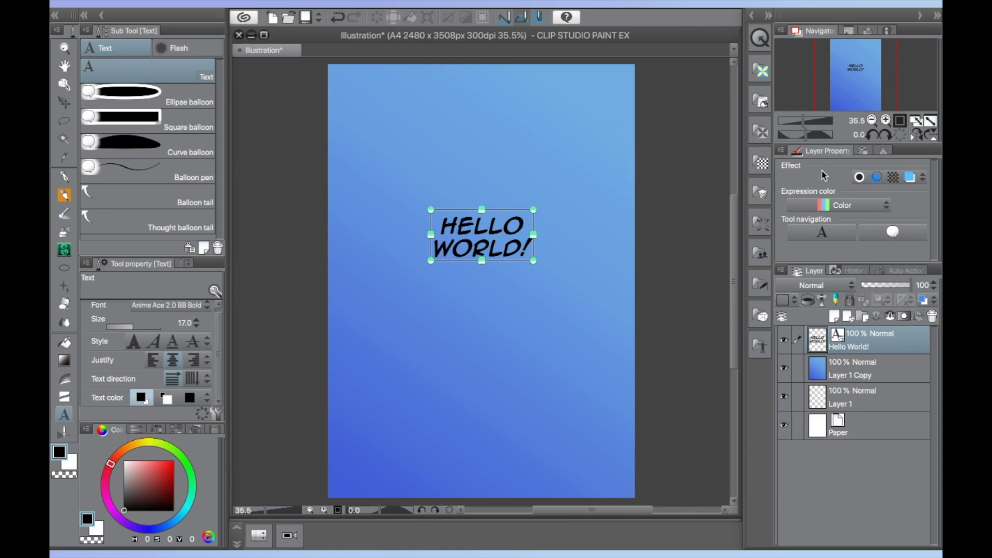
{"action": "left_click", "coordinate": [548, 4]}
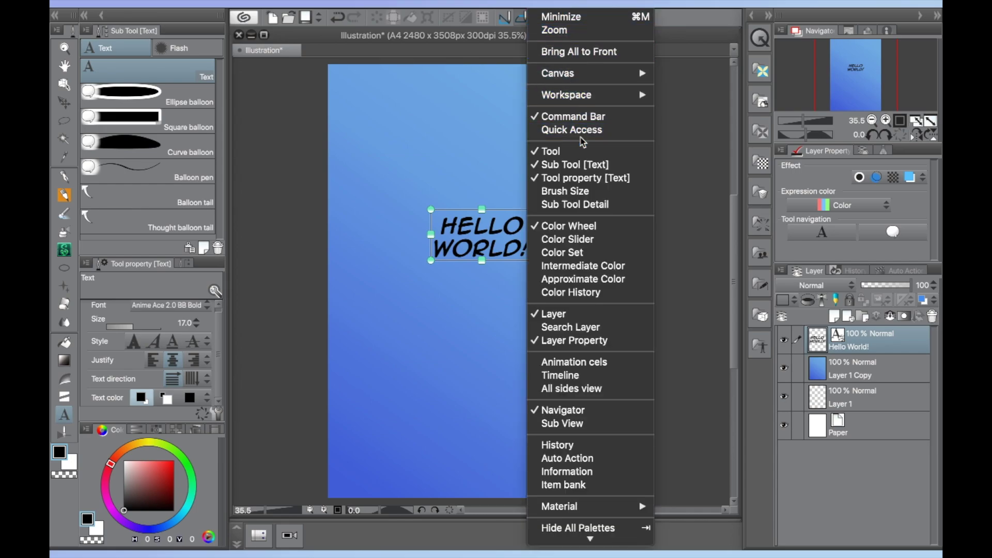
{"action": "left_click", "coordinate": [690, 318]}
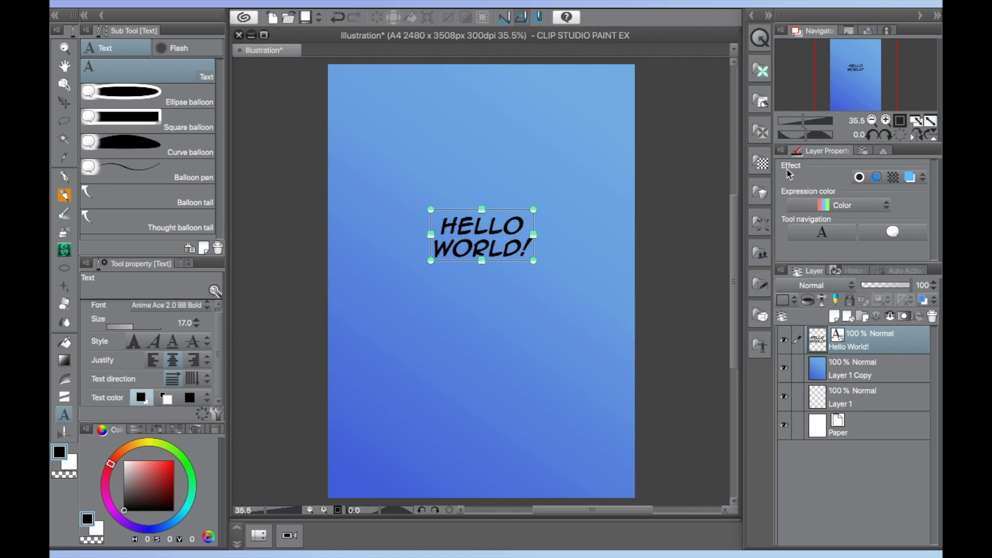
{"action": "left_click", "coordinate": [860, 178]}
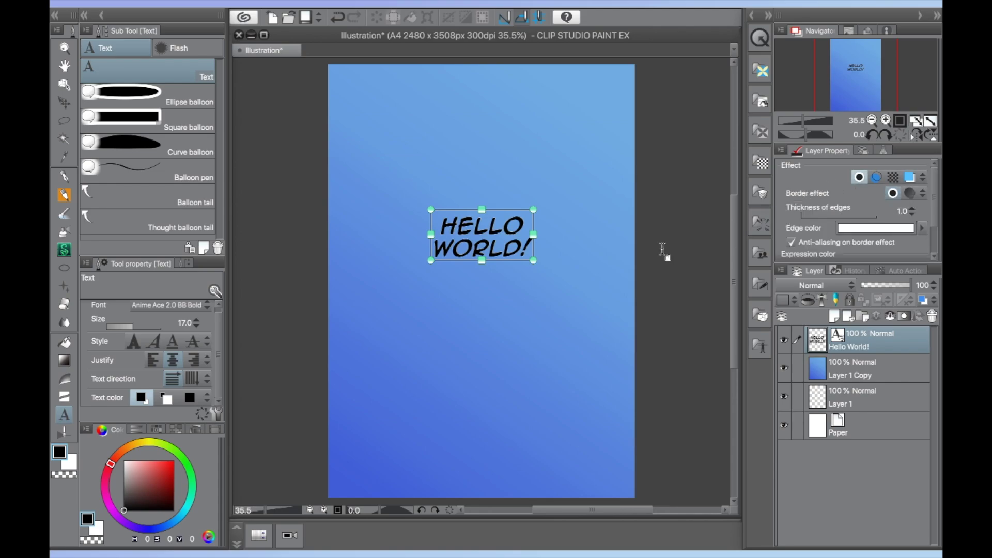
- Set the text border to 7.0 thickness with white edge colour, then reselect the Hello World! layer
{"action": "left_click", "coordinate": [913, 209]}
{"action": "left_click", "coordinate": [913, 209]}
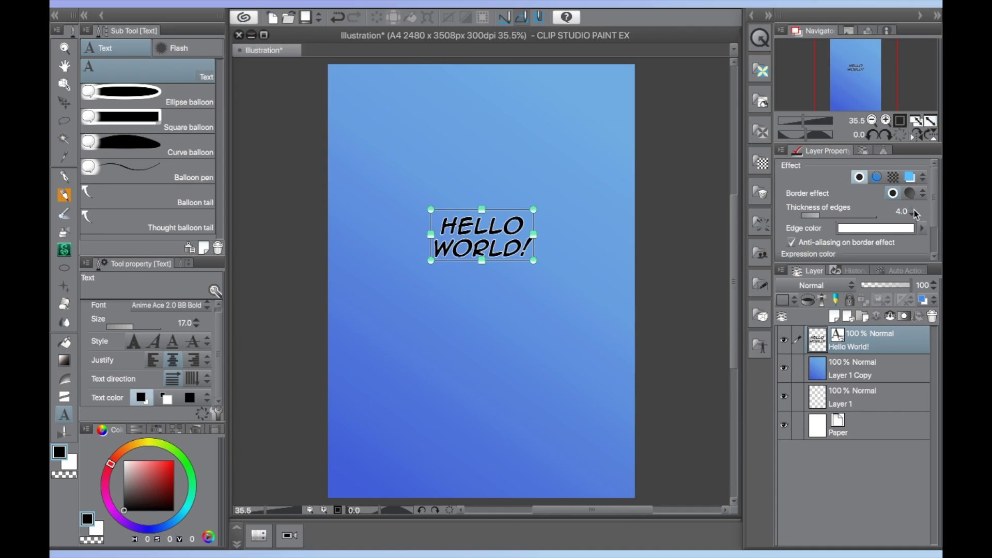
{"action": "left_click", "coordinate": [914, 209]}
{"action": "left_click", "coordinate": [914, 210]}
{"action": "left_click", "coordinate": [914, 210]}
{"action": "left_click", "coordinate": [914, 209]}
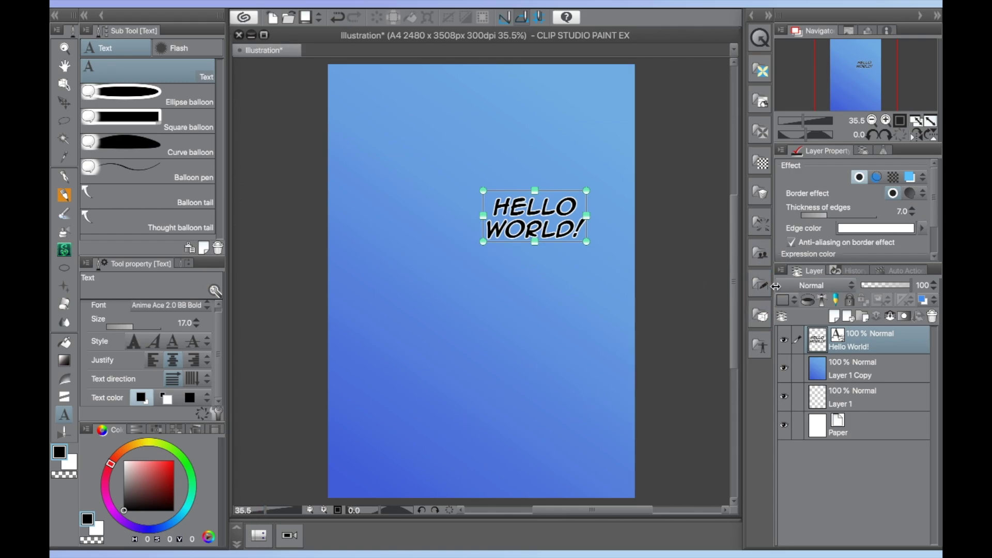
{"action": "left_click", "coordinate": [871, 227]}
{"action": "left_click", "coordinate": [871, 226]}
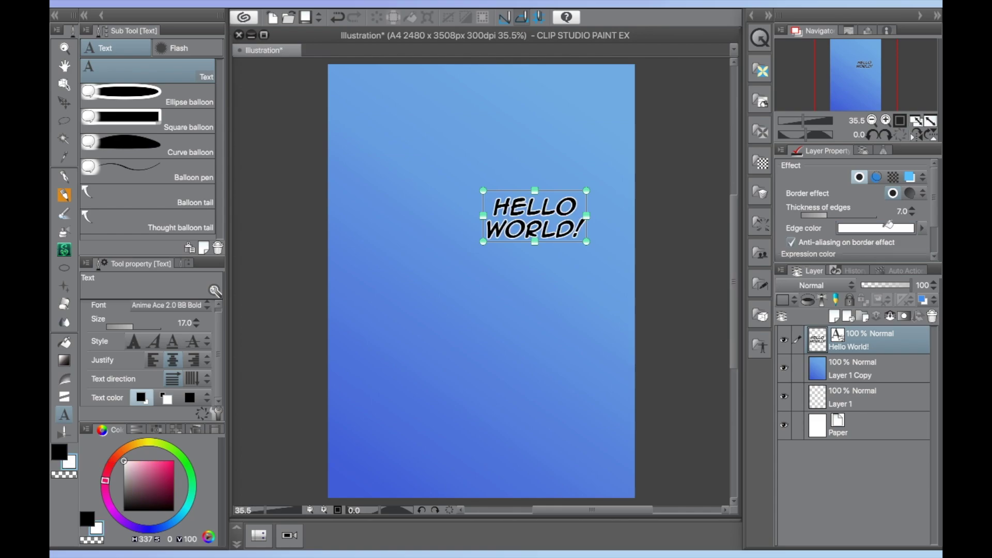
{"action": "left_click", "coordinate": [924, 236]}
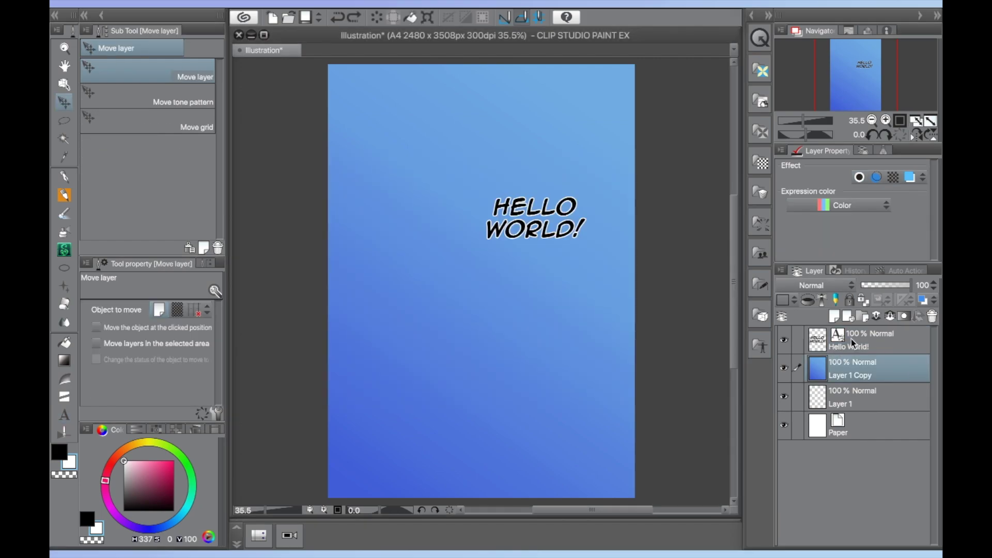
{"action": "left_click", "coordinate": [853, 344]}
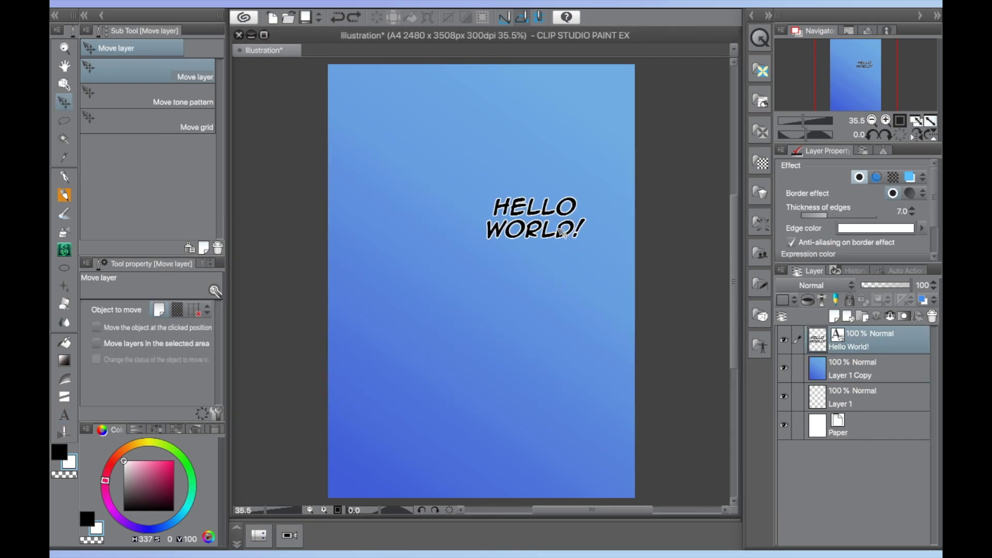
- Drag the HELLO WORLD! text left to the canvas's horizontal centre
{"action": "left_click_drag", "start_coordinate": [551, 239], "coordinate": [519, 253]}
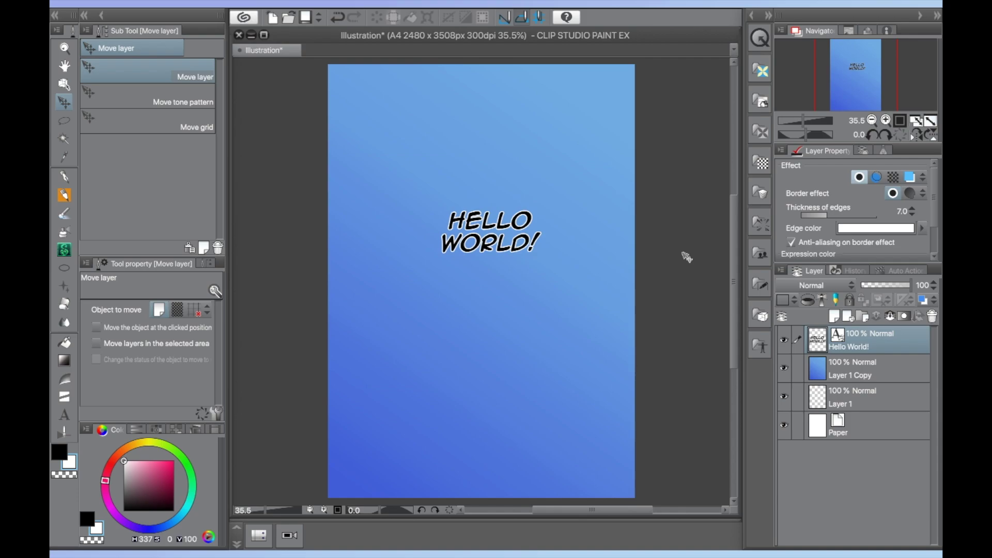
- Rasterize the Hello World! layer, then test an eraser stroke on WORLD! and undo it
{"action": "right_click", "coordinate": [855, 347]}
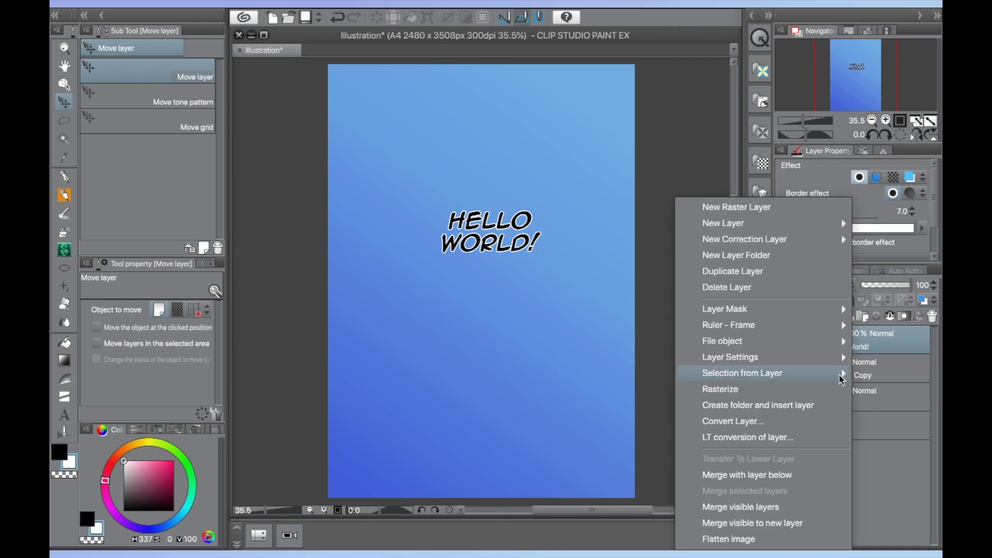
{"action": "left_click", "coordinate": [800, 394]}
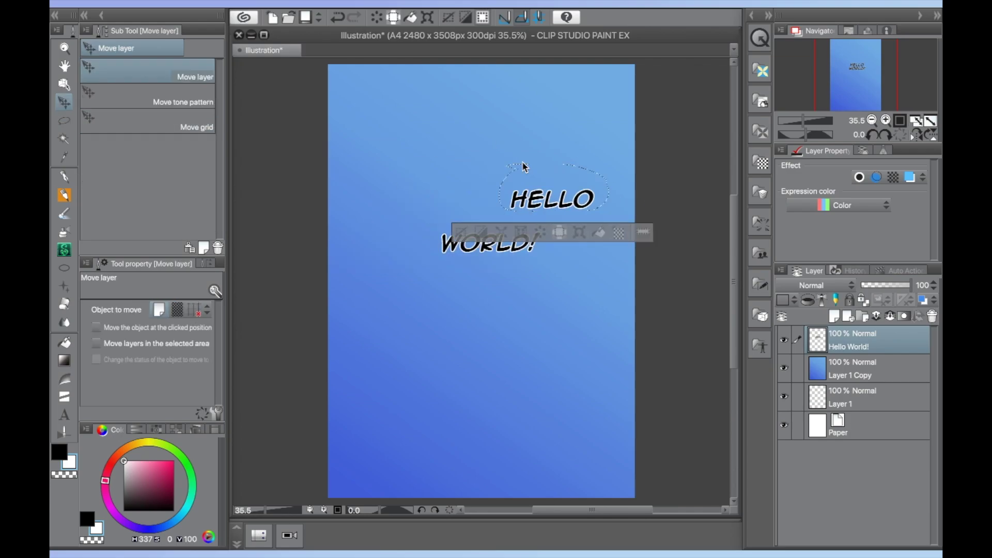
{"action": "key", "text": "e"}
{"action": "left_click_drag", "start_coordinate": [445, 246], "coordinate": [515, 238]}
{"action": "left_click", "coordinate": [338, 17]}
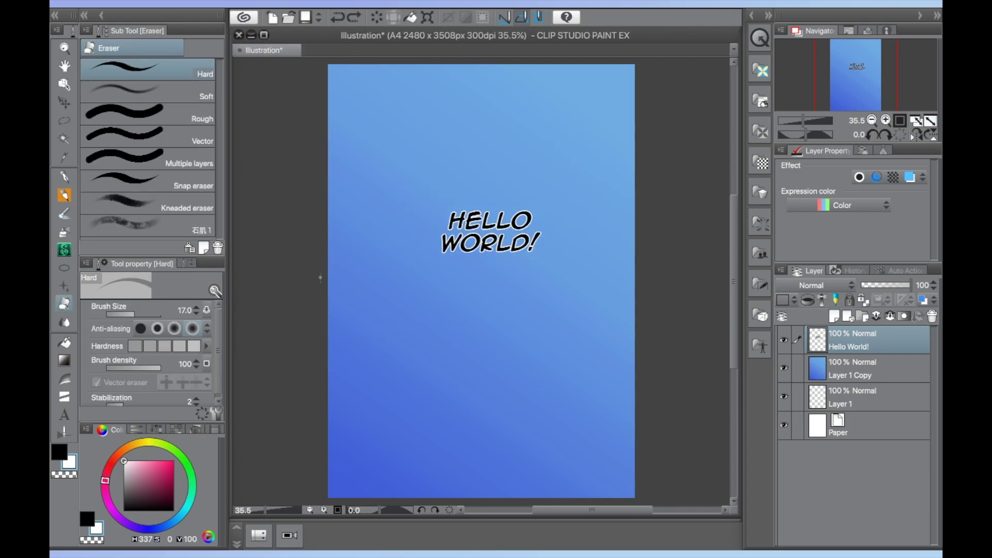
- Try rotating the text with Free Transform, then cancel the transform
{"action": "left_click", "coordinate": [181, 1]}
{"action": "mouse_move", "coordinate": [255, 251]}
{"action": "left_click", "coordinate": [543, 274]}
{"action": "left_click_drag", "start_coordinate": [447, 213], "coordinate": [435, 185]}
{"action": "left_click", "coordinate": [461, 315]}
- Try bending WORLD downward with Mesh Transformation, then cancel the warp
{"action": "left_click", "coordinate": [181, 1]}
{"action": "mouse_move", "coordinate": [255, 250]}
{"action": "left_click", "coordinate": [510, 323]}
{"action": "left_click_drag", "start_coordinate": [475, 254], "coordinate": [475, 284]}
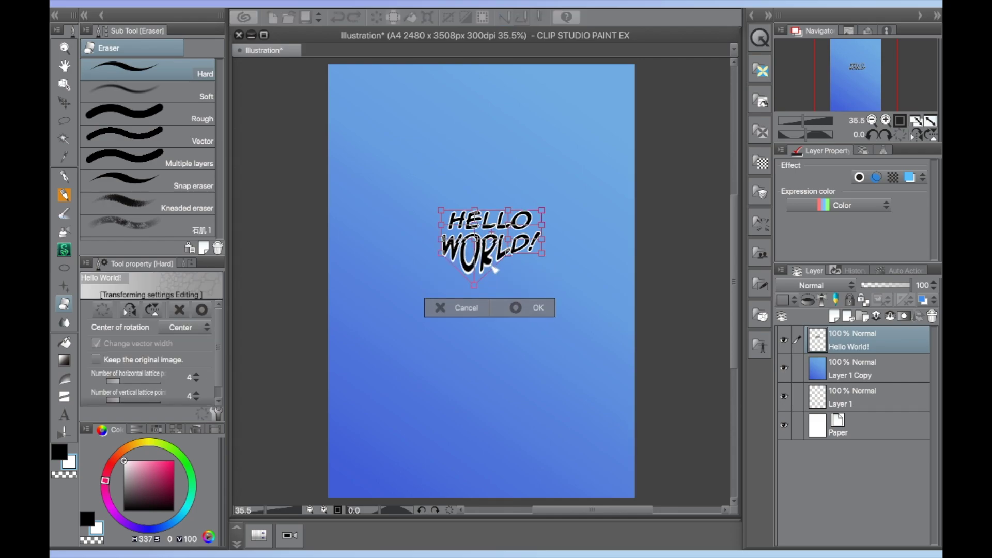
{"action": "left_click", "coordinate": [449, 308]}
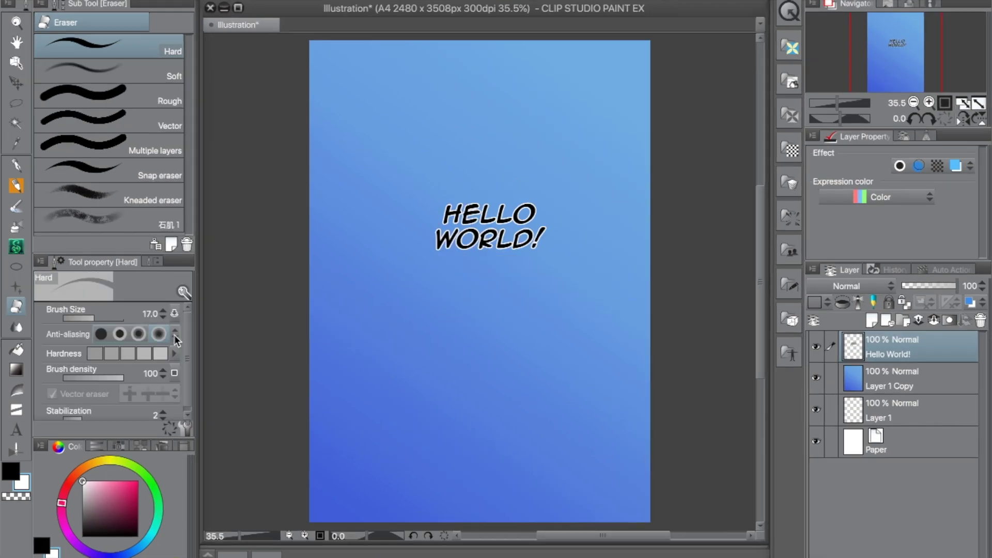
{"action": "left_click", "coordinate": [17, 431]}
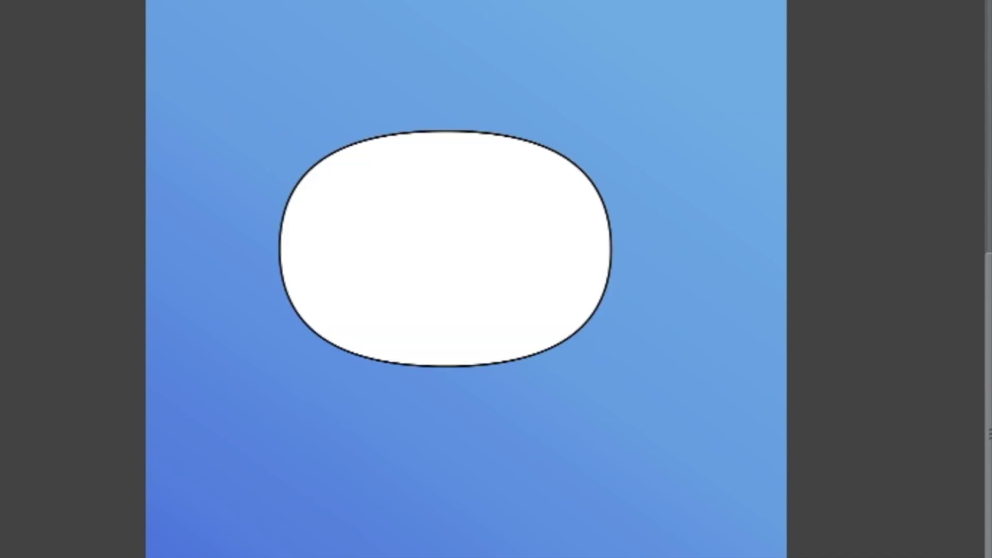
- Pull four spikes from the balloon's corners and a zigzag tail from its bottom
{"action": "left_click_drag", "start_coordinate": [310, 330], "coordinate": [251, 377]}
{"action": "left_click_drag", "start_coordinate": [321, 165], "coordinate": [250, 103]}
{"action": "left_click_drag", "start_coordinate": [573, 164], "coordinate": [653, 94]}
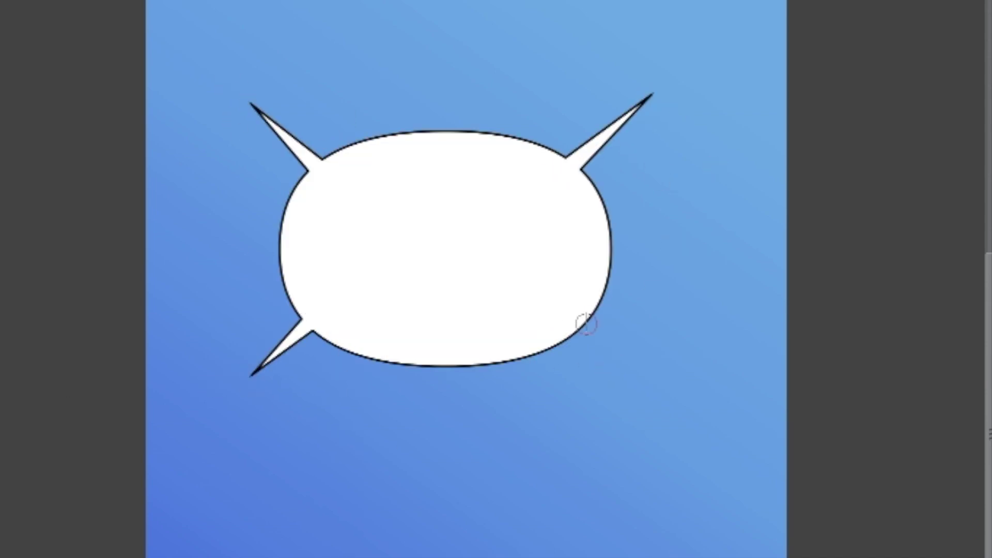
{"action": "left_click_drag", "start_coordinate": [585, 327], "coordinate": [646, 380]}
{"action": "left_click_drag", "start_coordinate": [450, 362], "coordinate": [531, 410]}
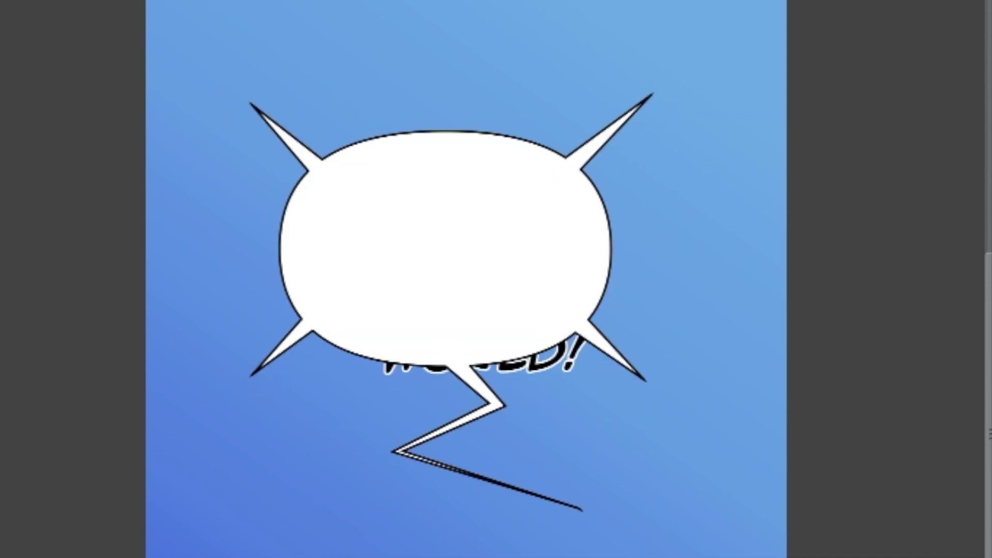